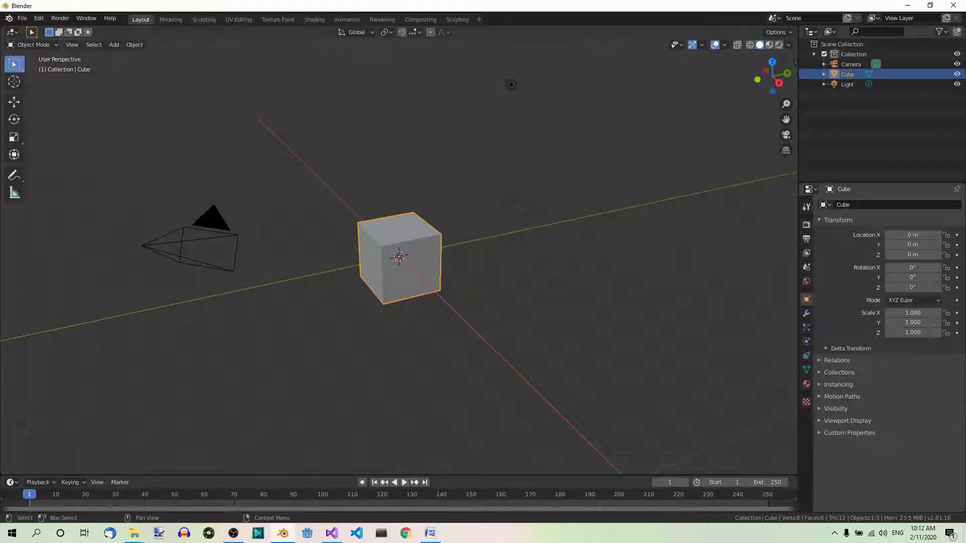
Delete the default cube and add a plane mesh in its place at the origin
key(x)
click(429, 277)
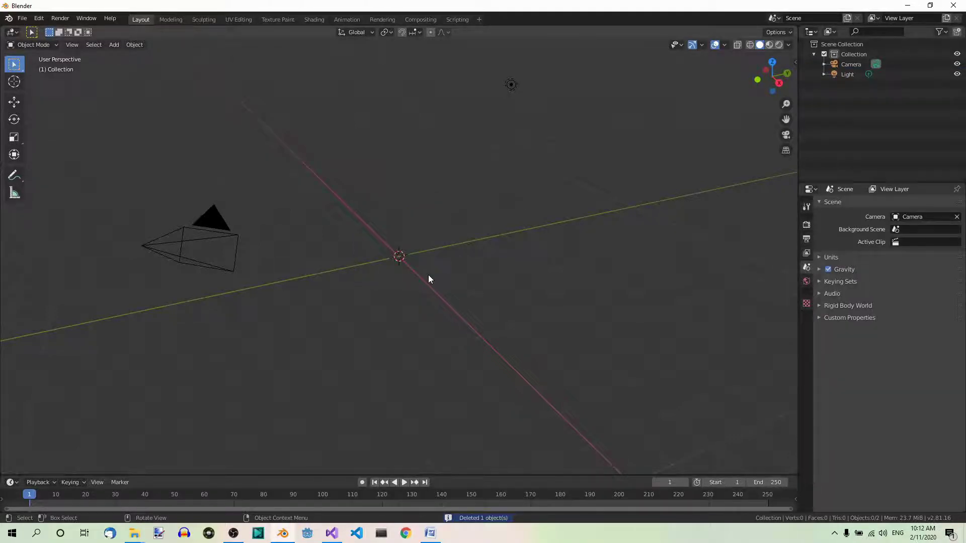
key(shift+a)
mouse_move(427, 275)
click(478, 275)
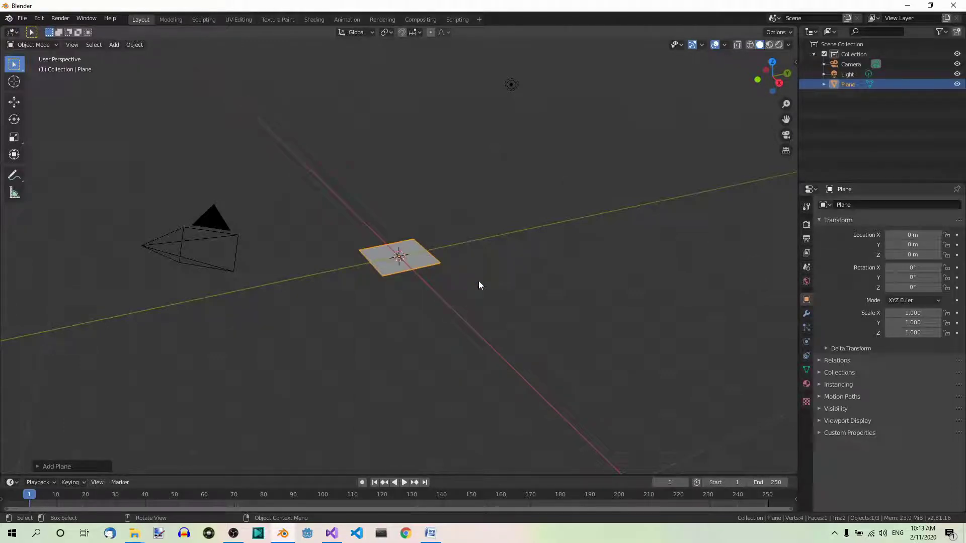
Scale the plane up by a factor of 10 to serve as the ground
text(s10)
key(Return)
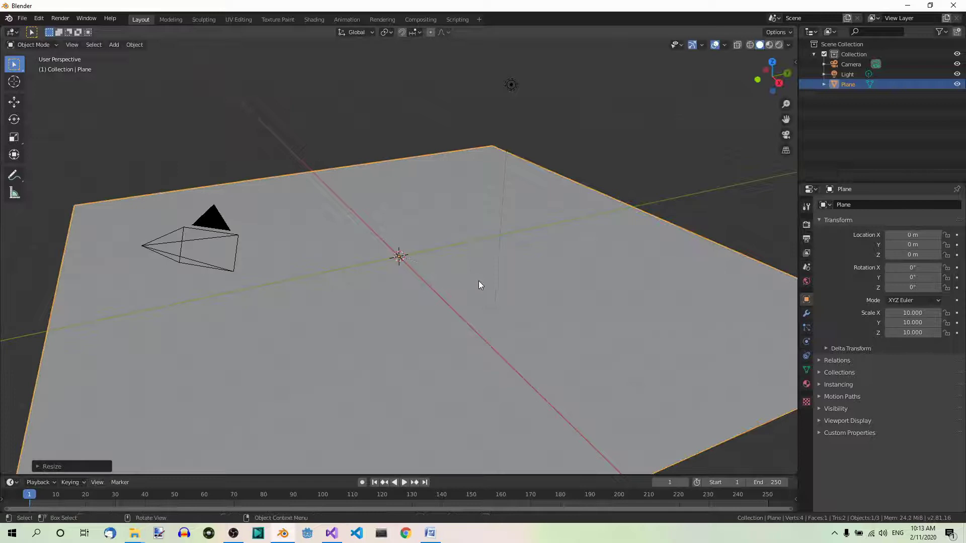
scroll(473, 279, down, 5)
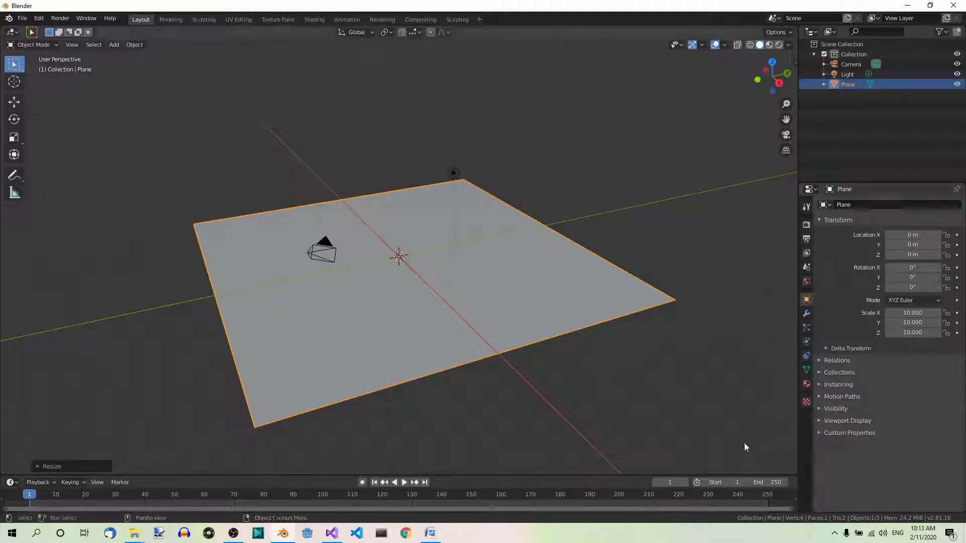
Enable Rigid Body physics on the plane and set its type to Passive
click(806, 342)
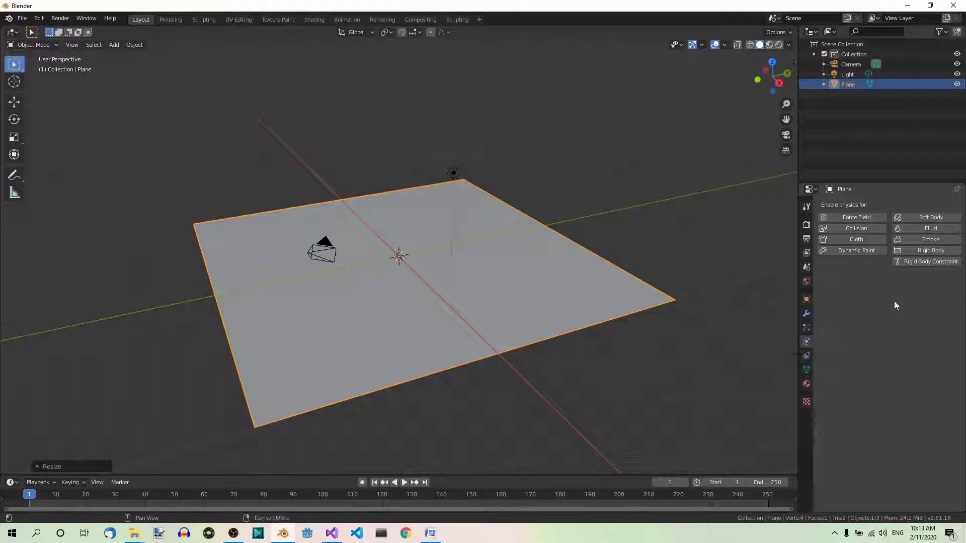
click(925, 252)
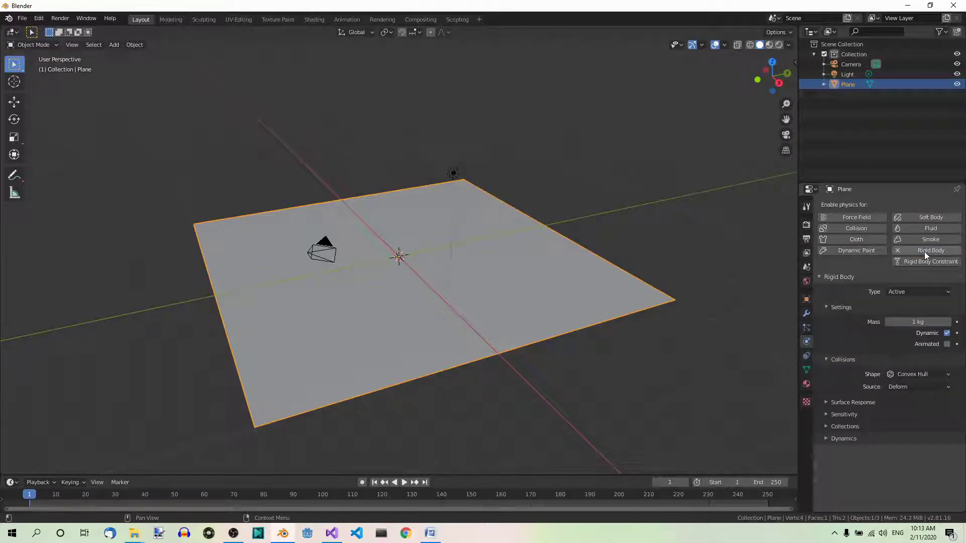
click(948, 292)
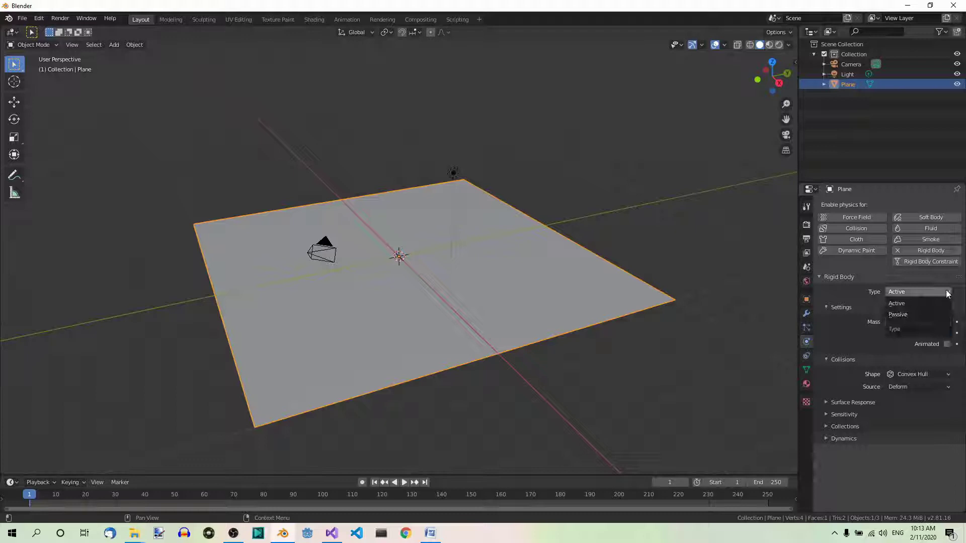
click(904, 314)
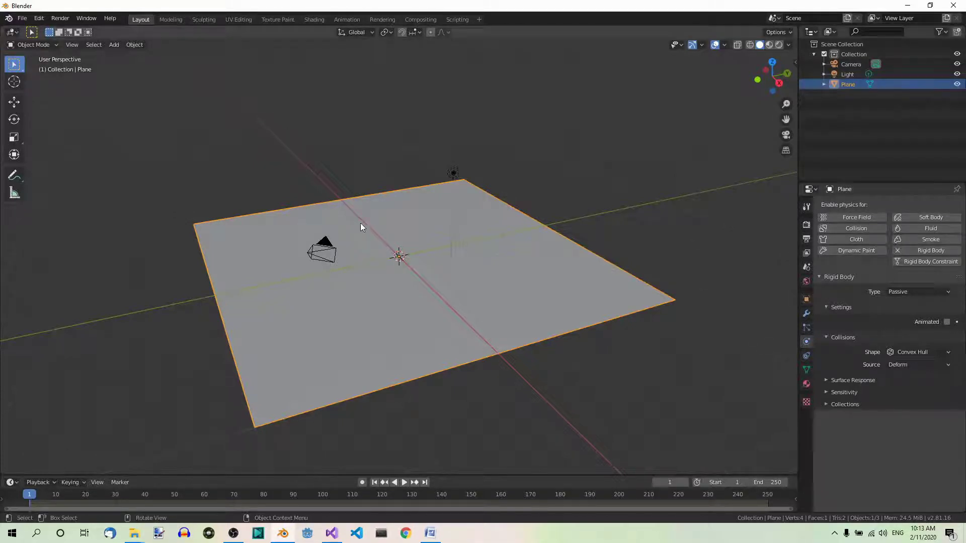
Add a cube and move it above the plane, near the corner on the negative X and negative Y side
key(shift+a)
mouse_move(375, 234)
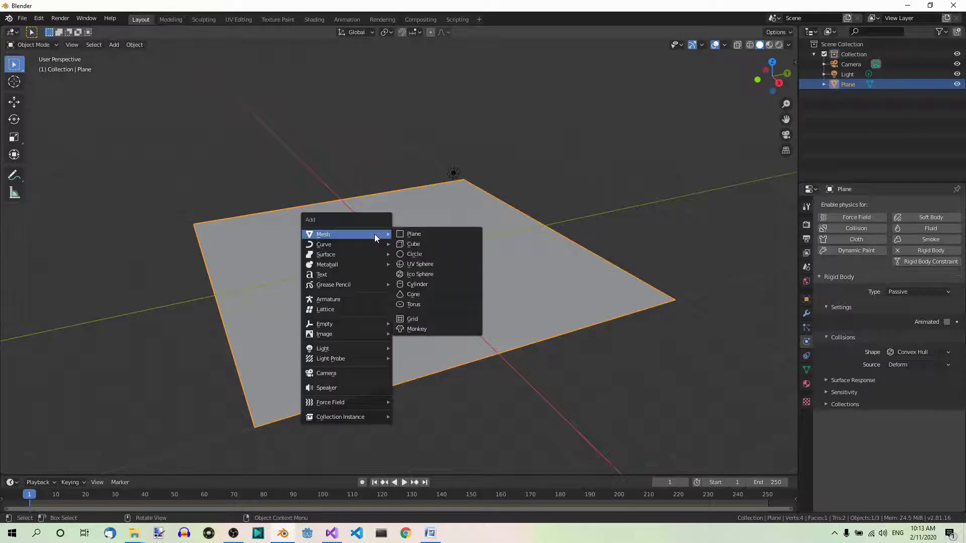
click(425, 243)
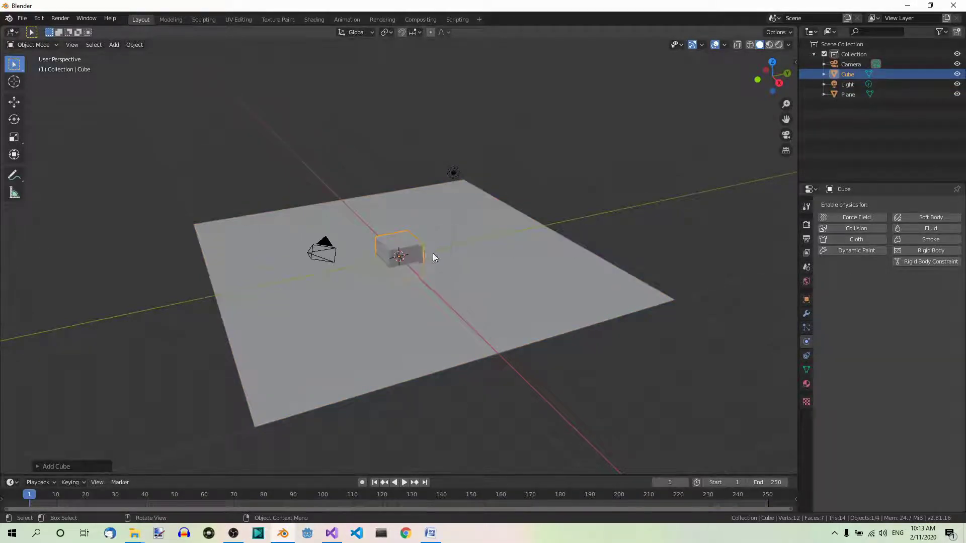
key(g)
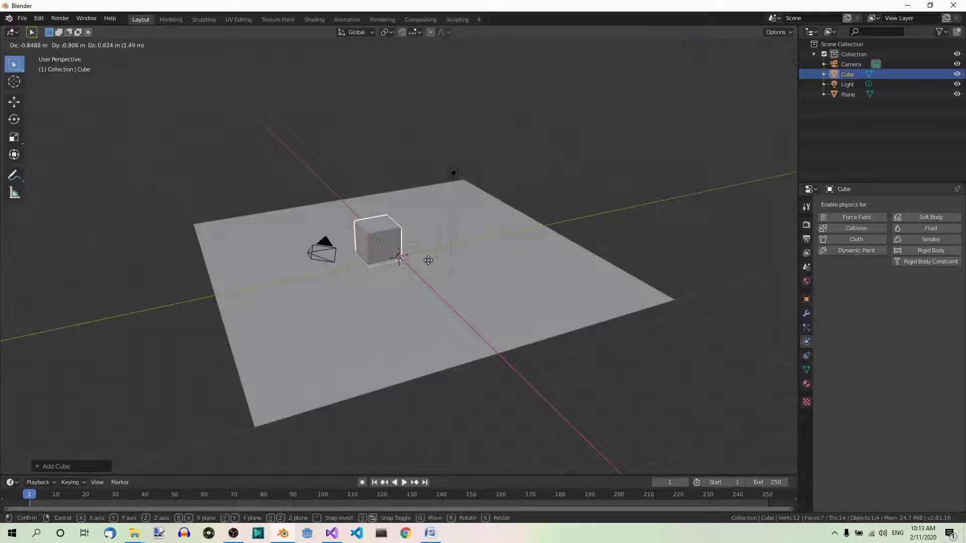
click(321, 227)
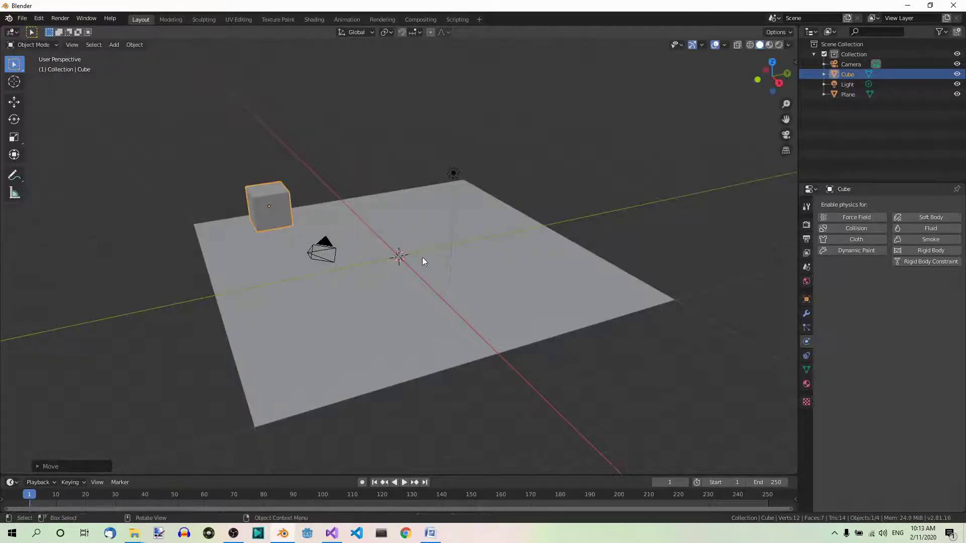
Add a second cube and move it above the plane, near the corner on the negative X and positive Y side
key(shift+a)
mouse_move(422, 257)
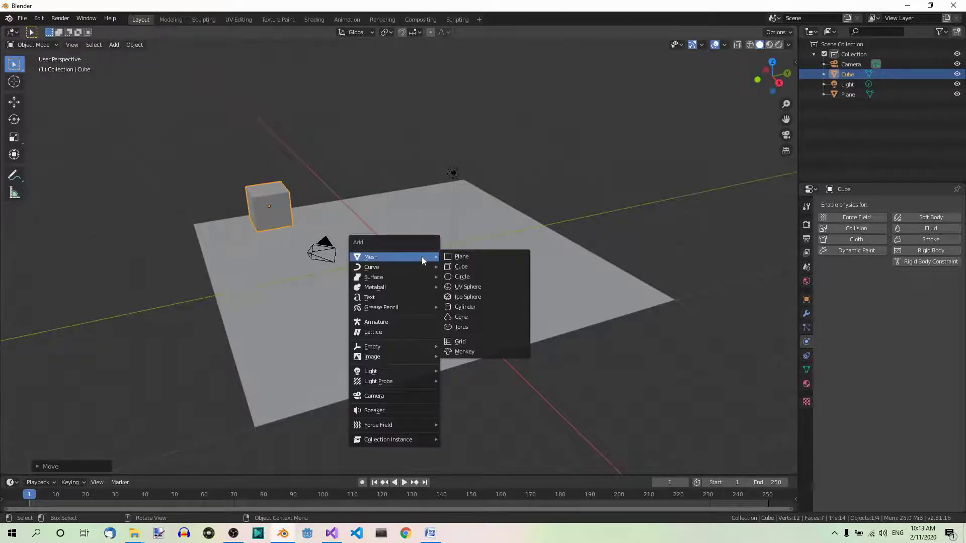
click(475, 267)
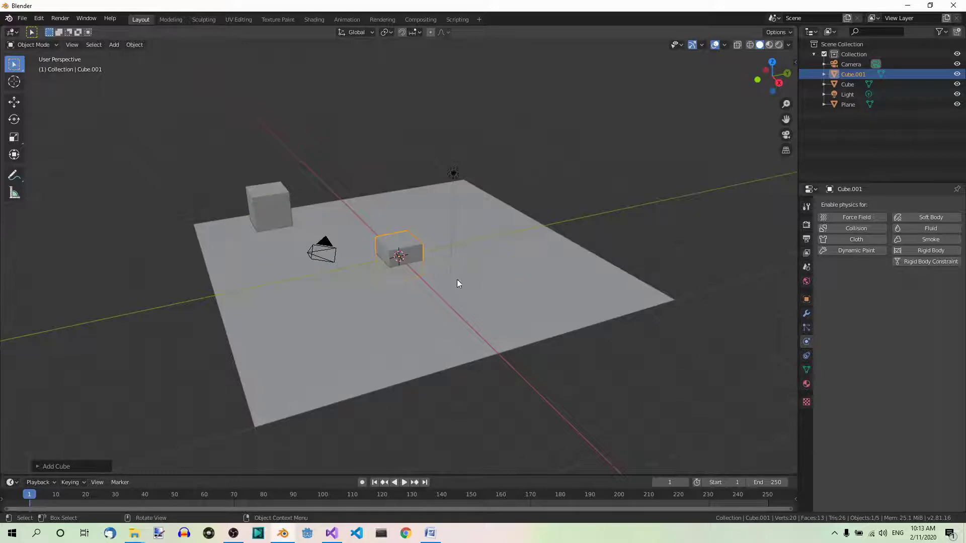
key(g)
click(514, 204)
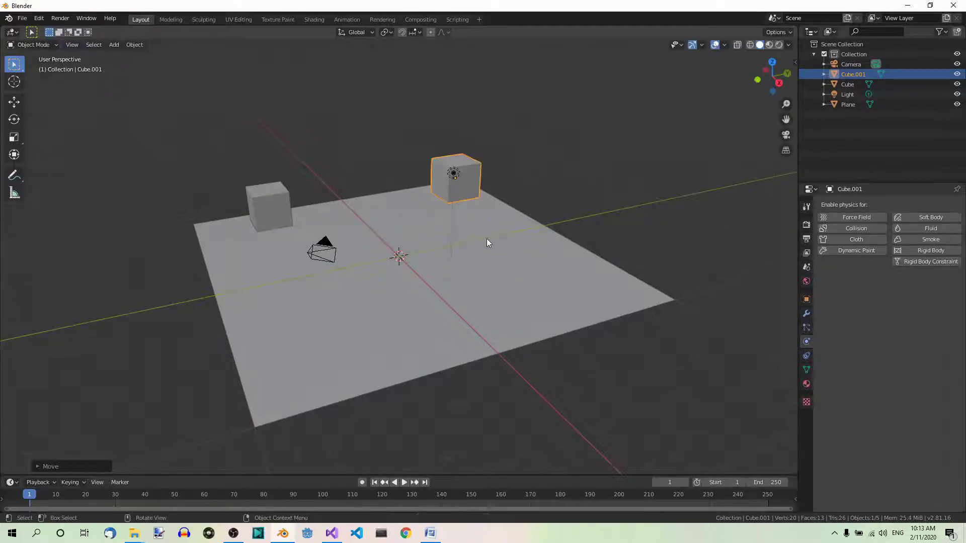
Add a third cube and position it above the plane's negative Y side, close to the camera
key(shift+a)
mouse_move(486, 239)
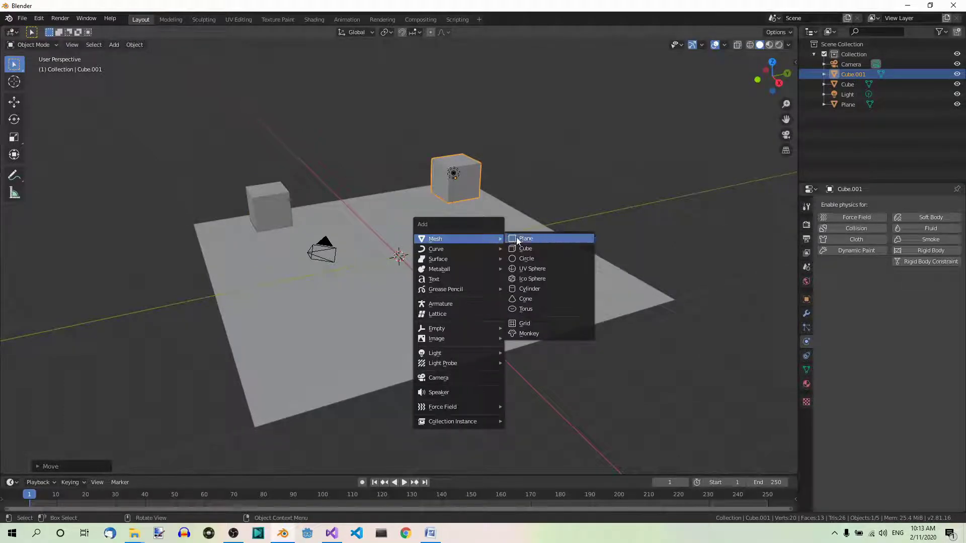
click(526, 248)
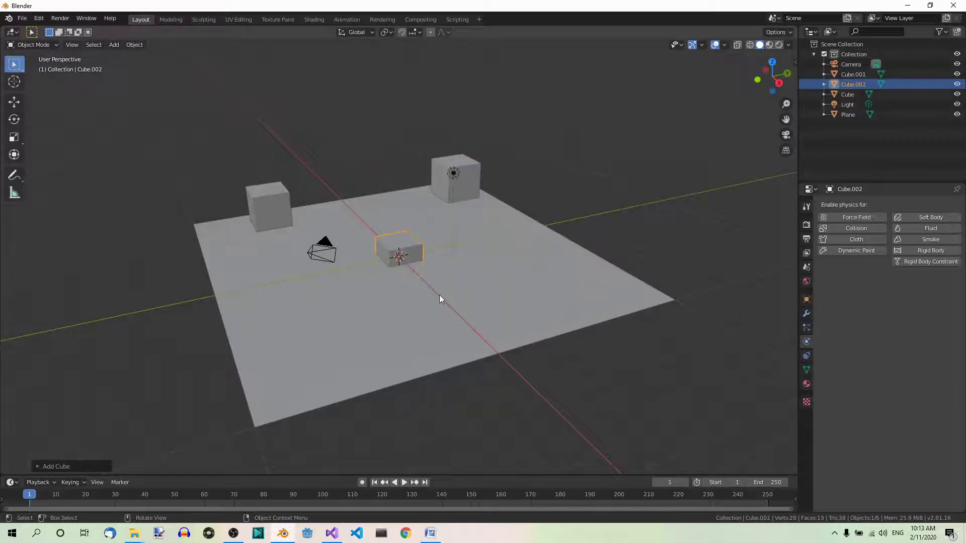
key(g)
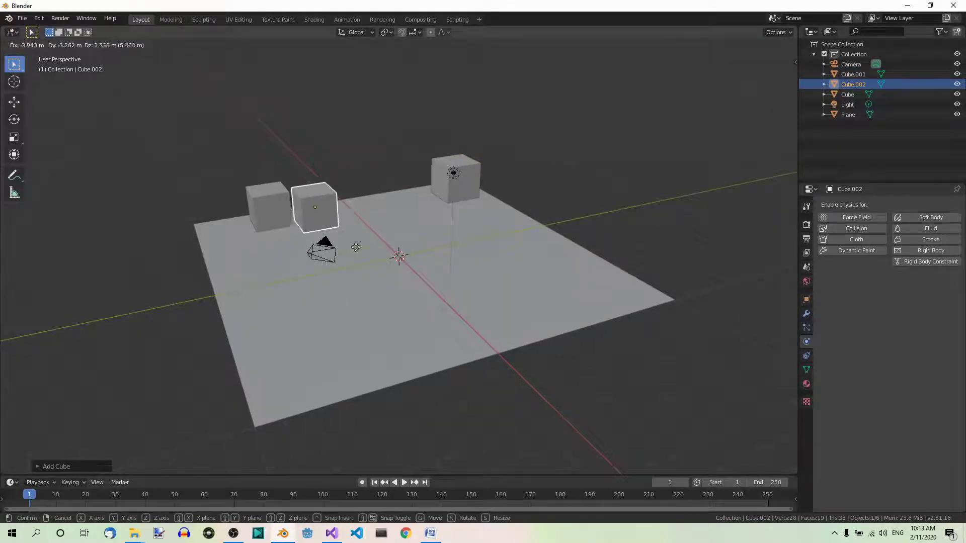
click(377, 194)
middle_drag(327, 317, 417, 331)
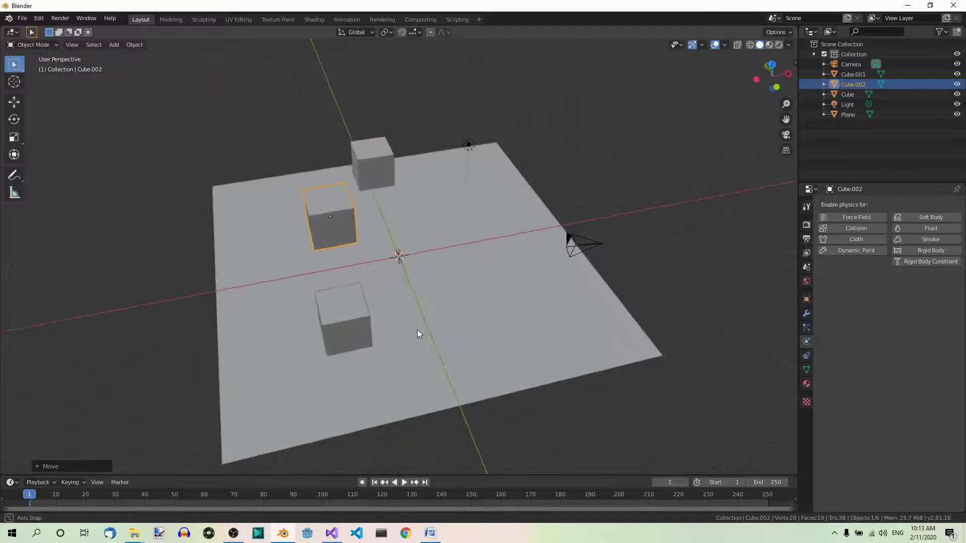
key(g)
click(429, 336)
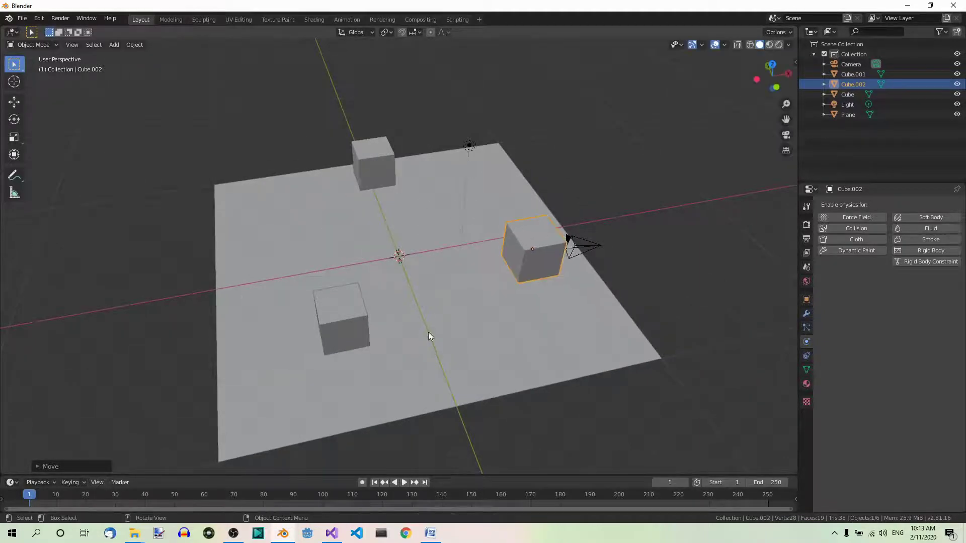
Add a UV sphere and raise it above the plane's negative X side, between the first two cubes
middle_drag(554, 343, 441, 340)
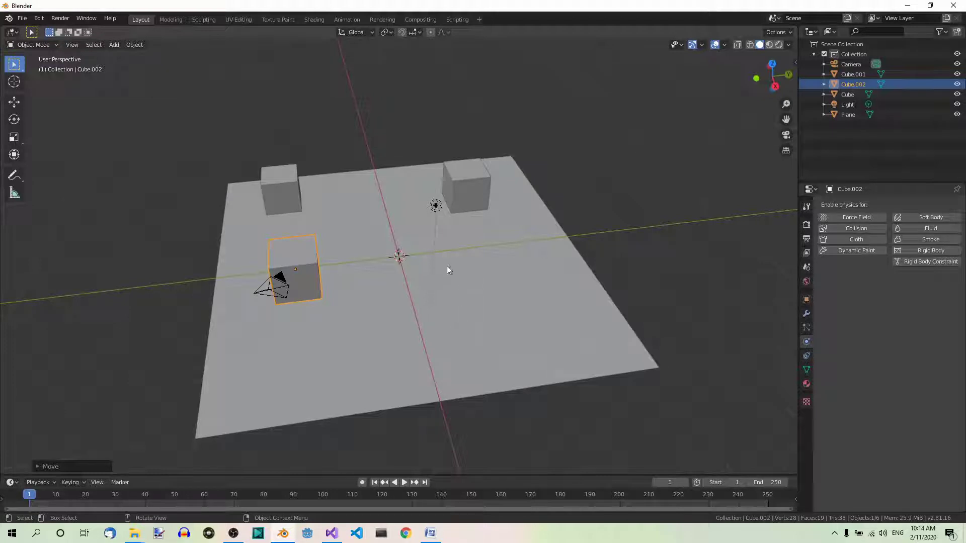
key(shift+a)
mouse_move(447, 266)
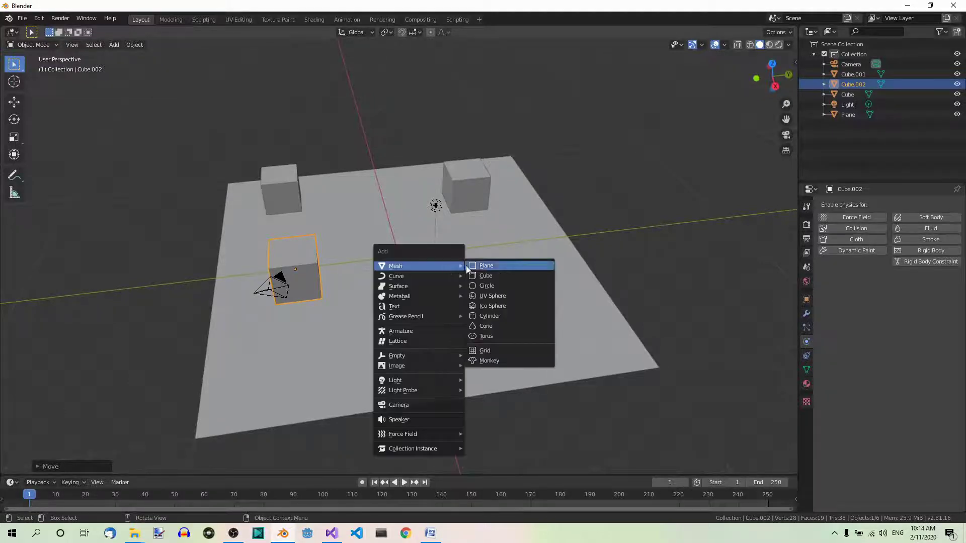
click(501, 296)
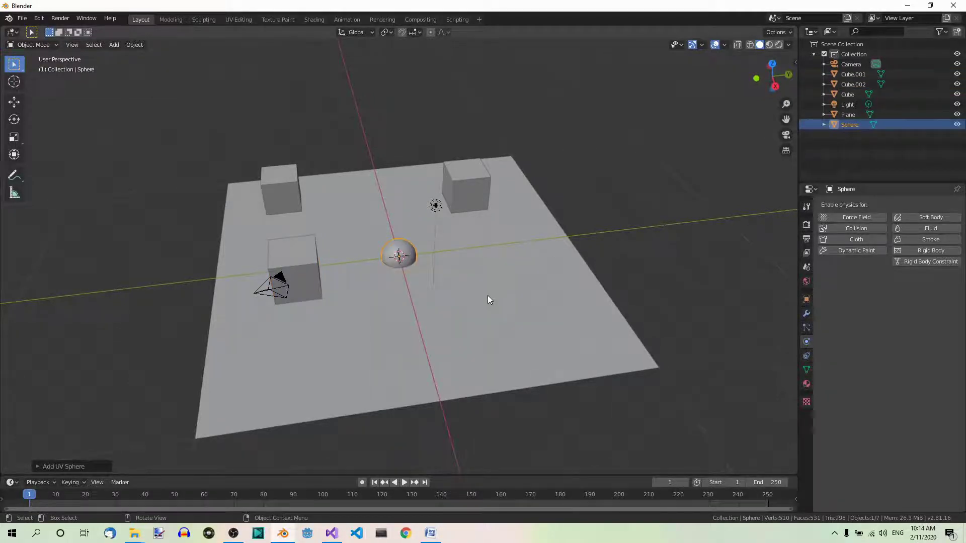
key(g)
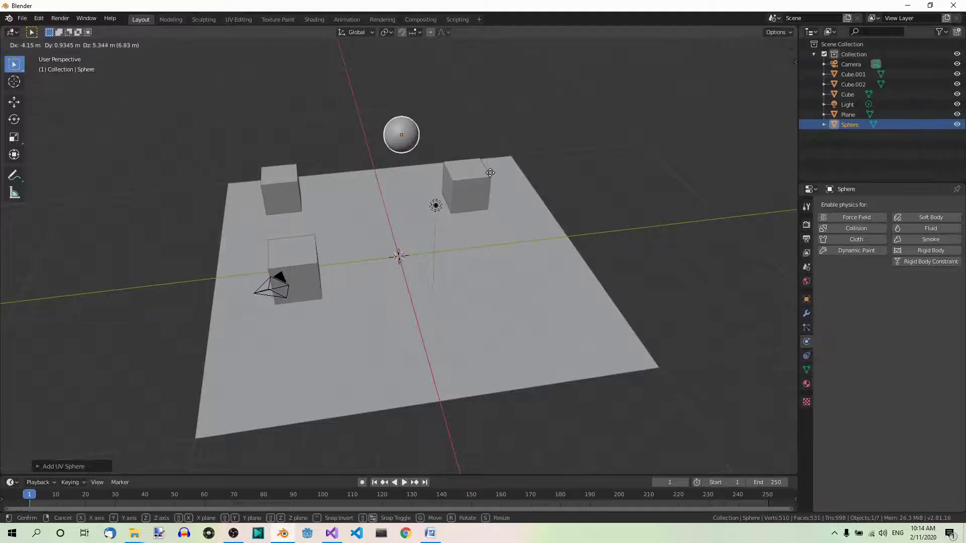
click(488, 180)
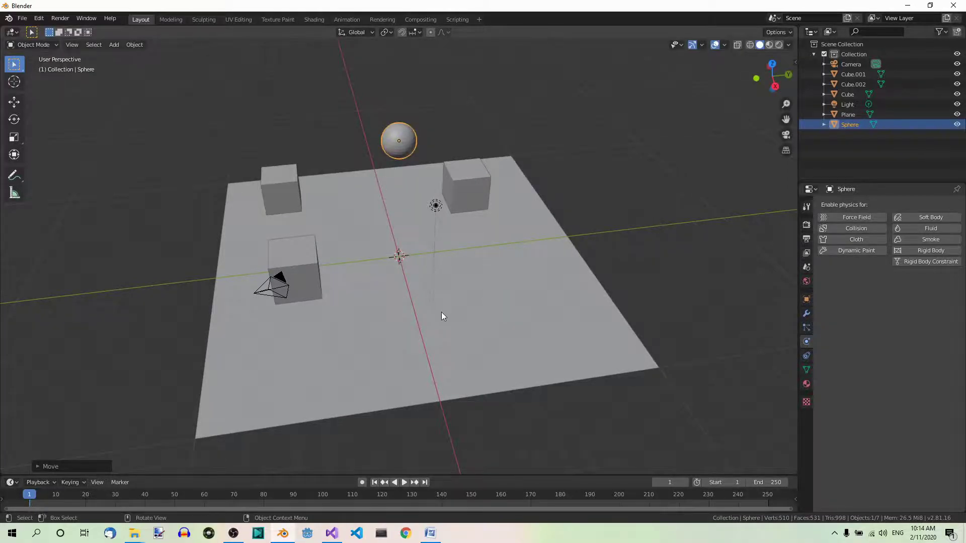
middle_drag(442, 317, 554, 287)
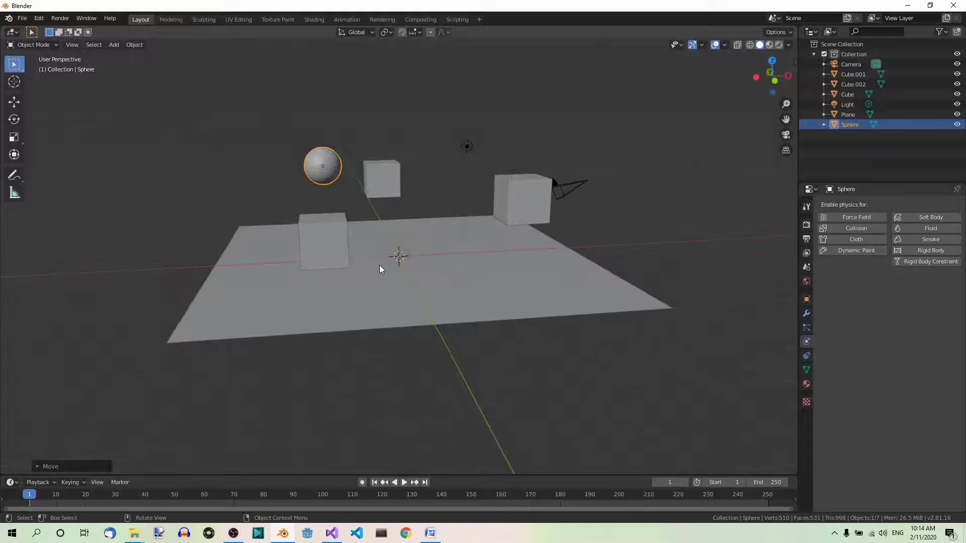
middle_drag(379, 264, 426, 285)
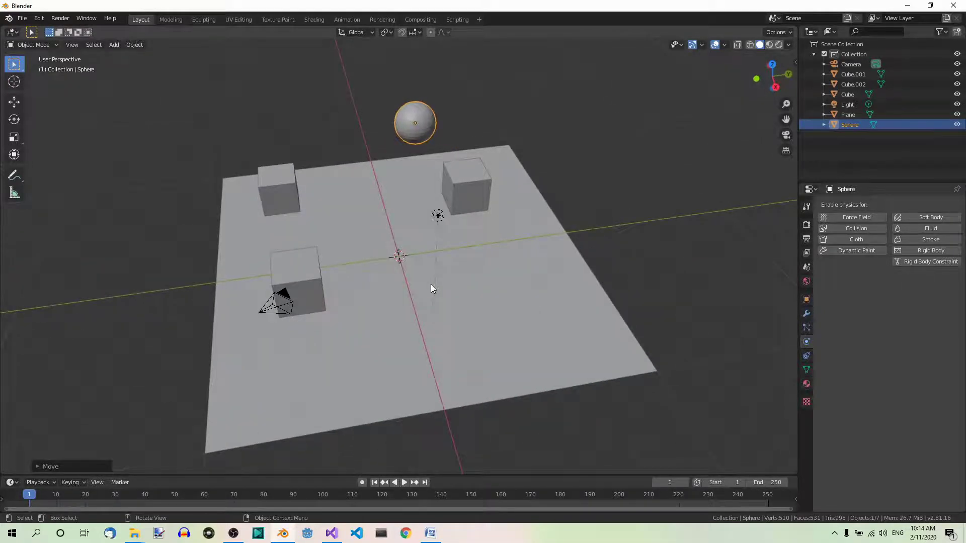
Add a cone and raise it high above the plane, well clear of the sphere and the cubes
key(shift+a)
mouse_move(431, 285)
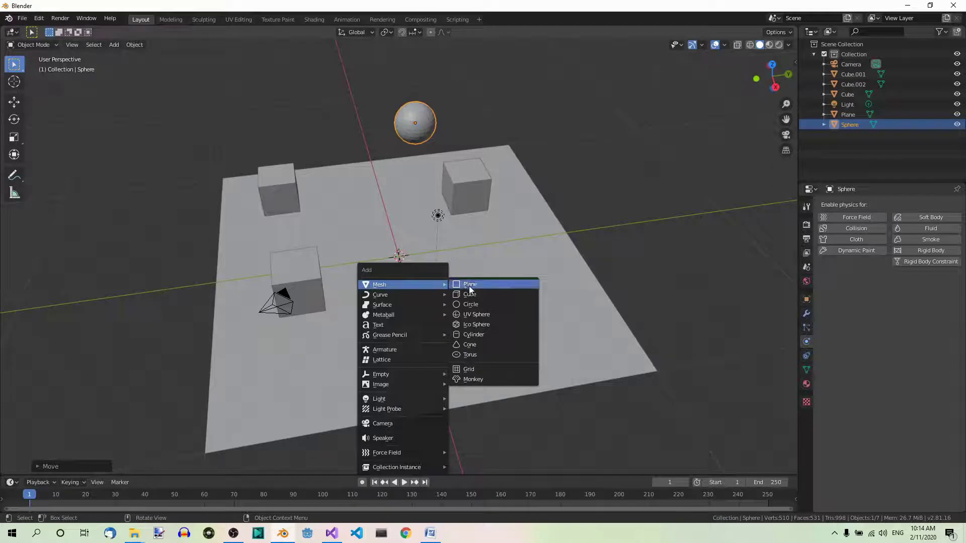
click(486, 345)
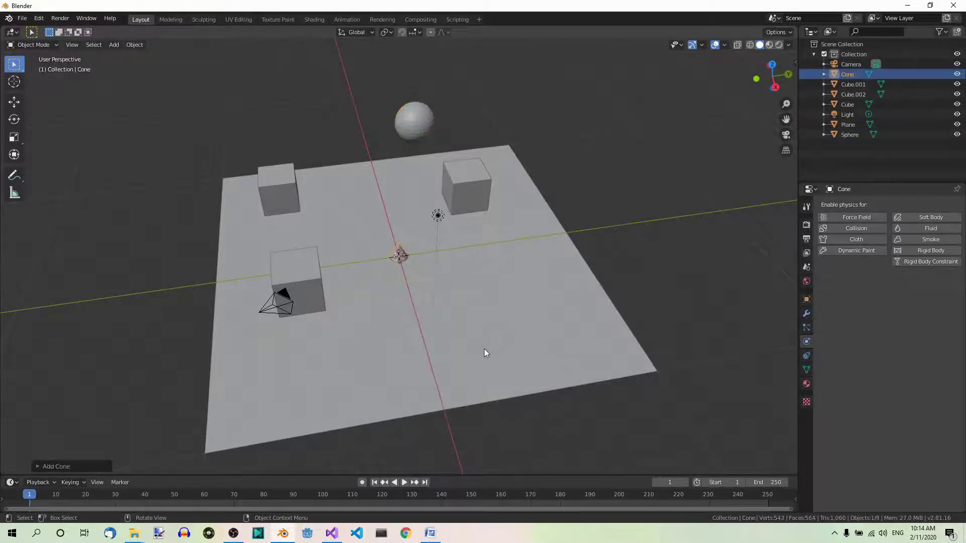
key(g)
click(476, 289)
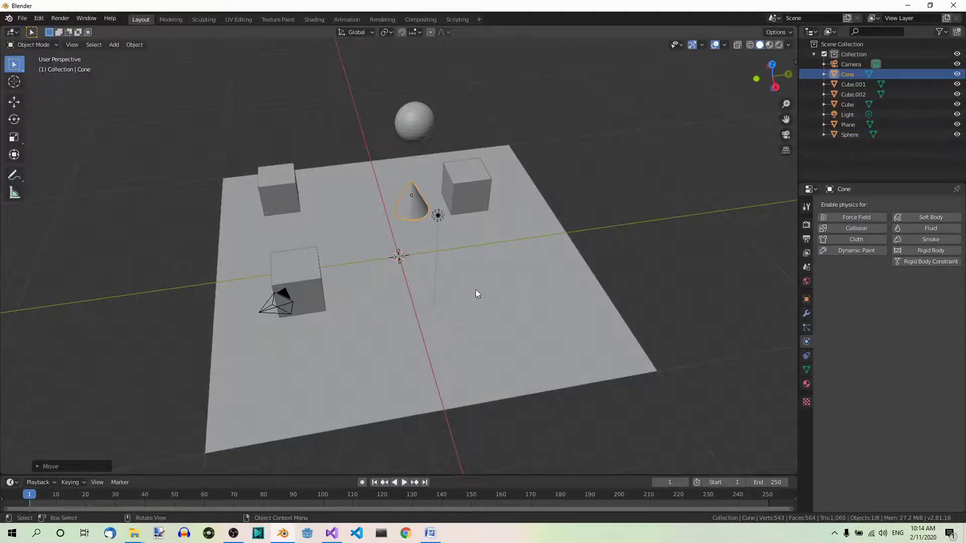
middle_drag(476, 288, 506, 275)
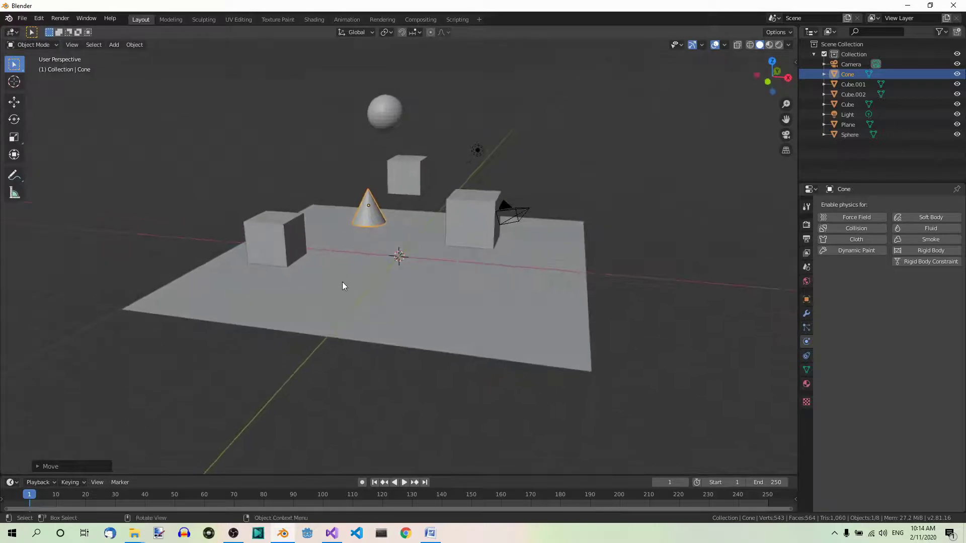
key(g)
click(438, 202)
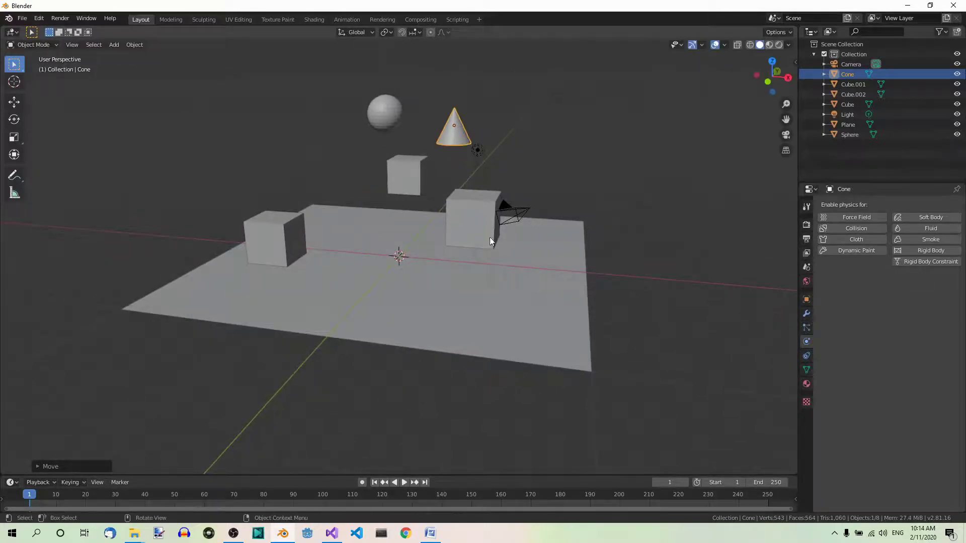
middle_drag(490, 237, 485, 285)
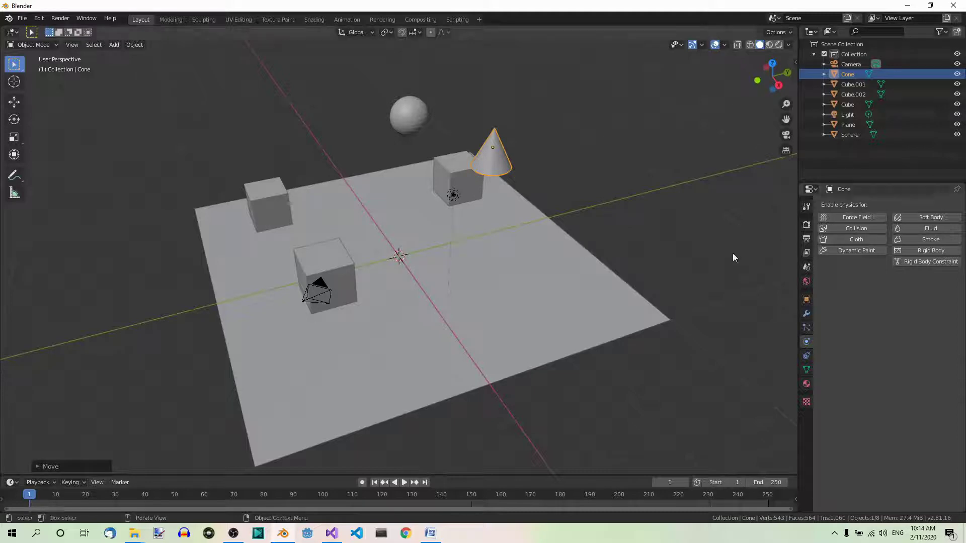
Enable Rigid Body physics on the third cube, the one nearest the camera
click(333, 257)
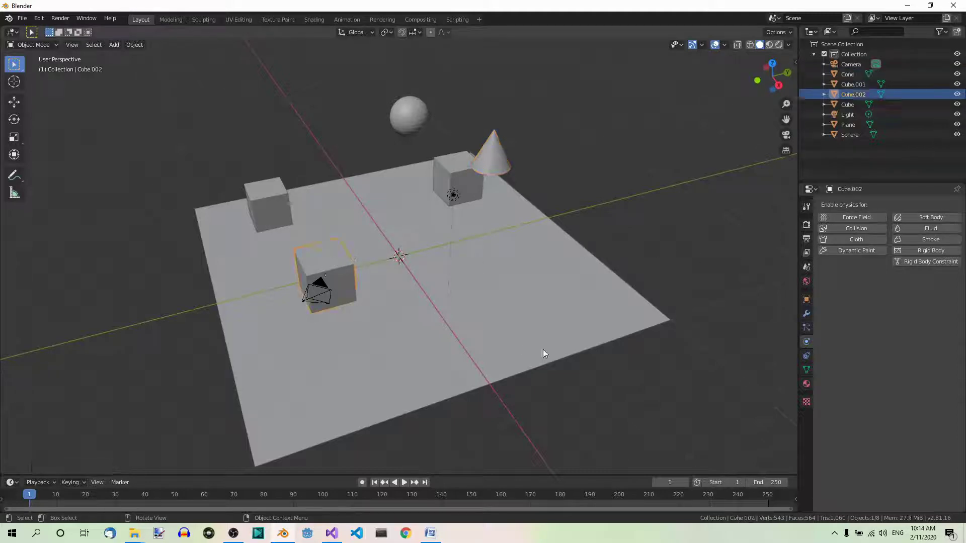
middle_drag(543, 350, 530, 340)
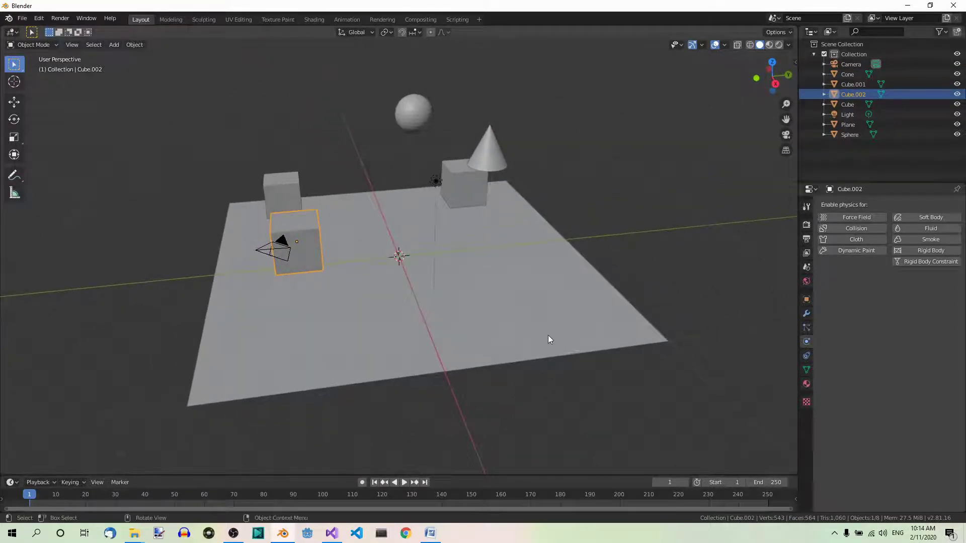
click(912, 249)
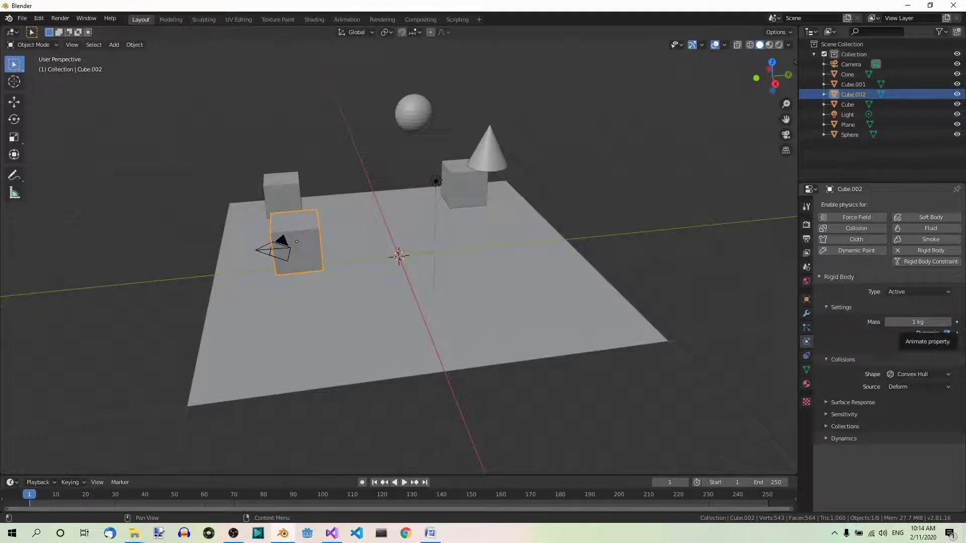
Play the simulation to watch the third cube fall onto the plane, stop it and return to frame 1
middle_drag(475, 343, 446, 328)
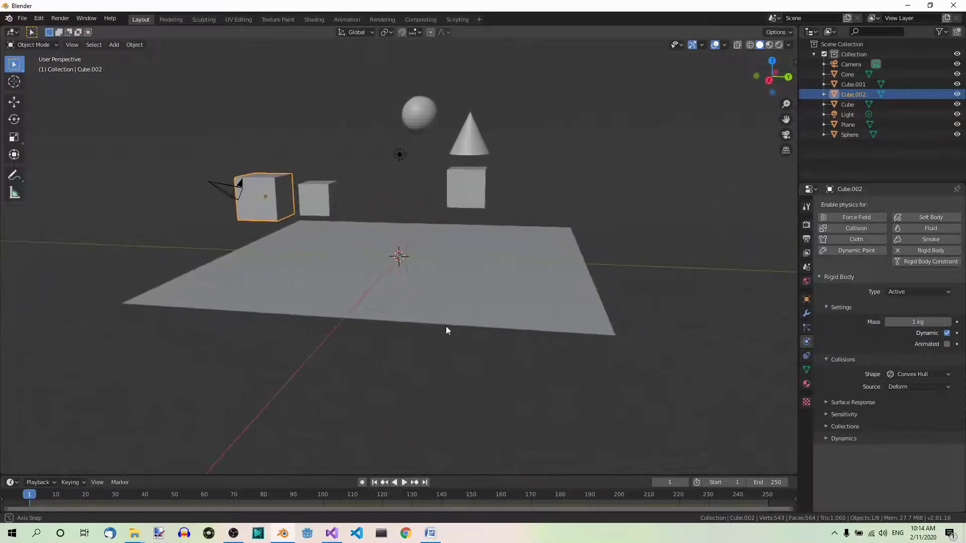
click(404, 482)
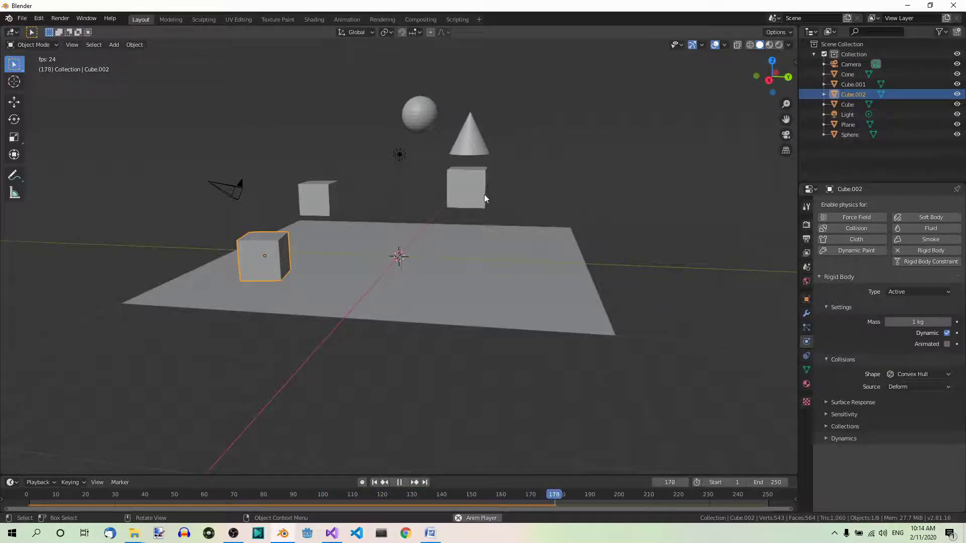
click(404, 481)
click(375, 482)
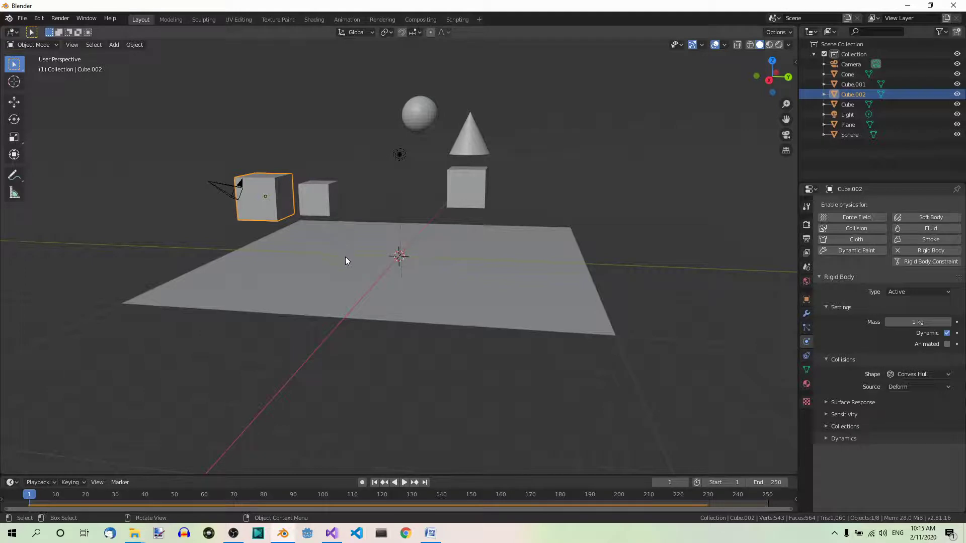
Select the other two cubes plus the third cube as the active object, and copy its rigid body settings to them
mouse_move(346, 257)
middle_down()
mouse_move(351, 262)
mouse_move(349, 249)
middle_up()
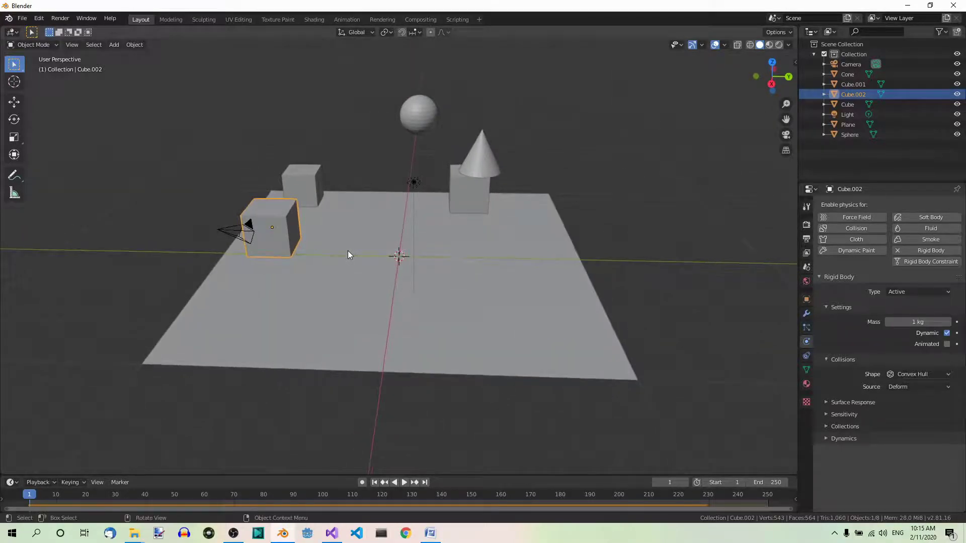
click(308, 182)
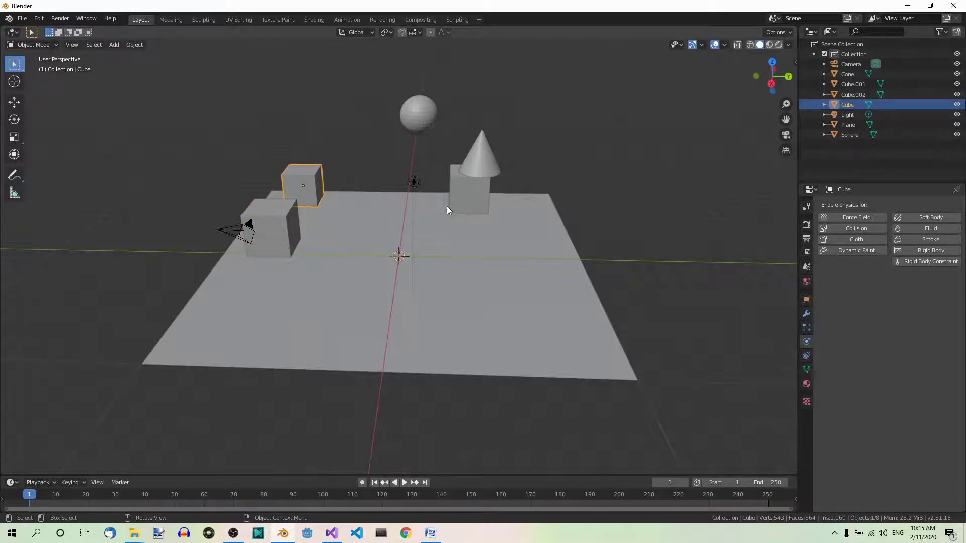
shift+click(462, 198)
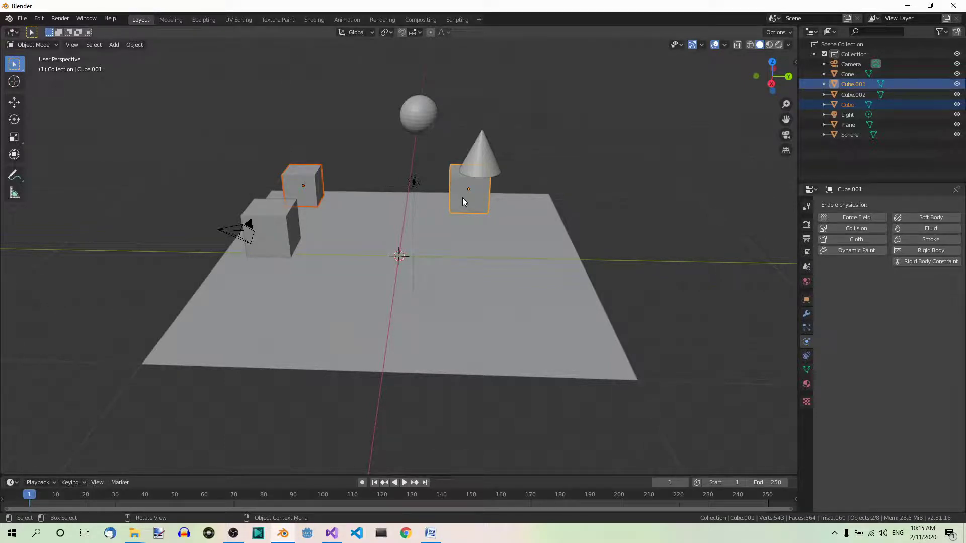
shift+click(280, 224)
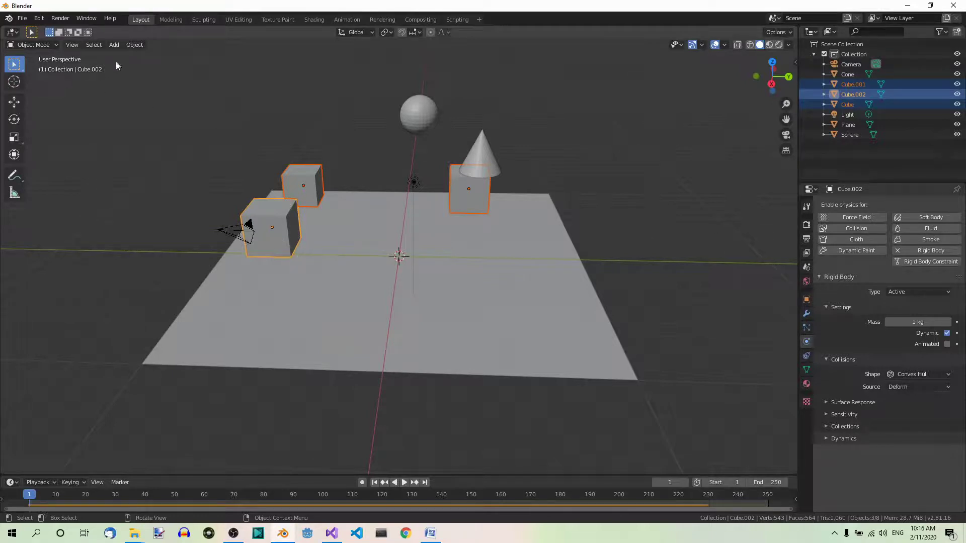
click(132, 46)
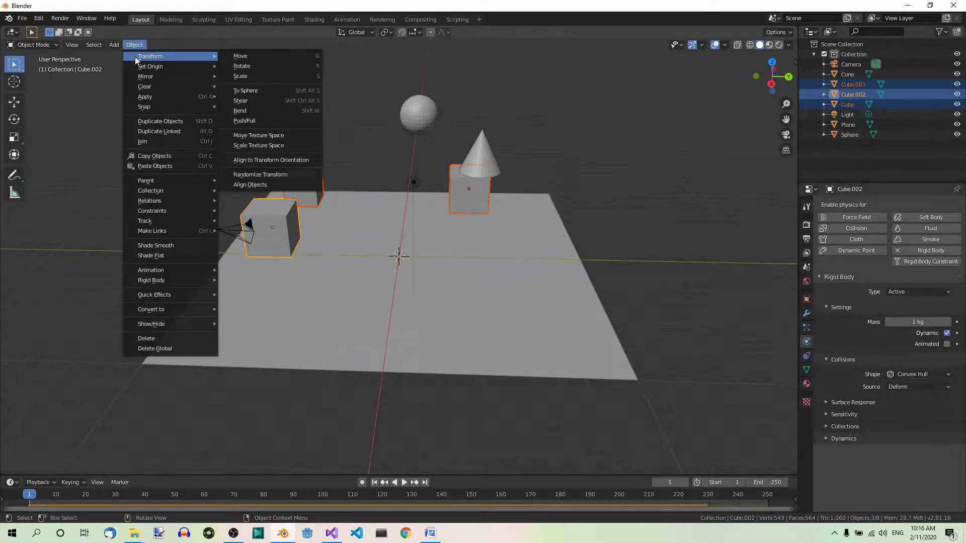
mouse_move(171, 281)
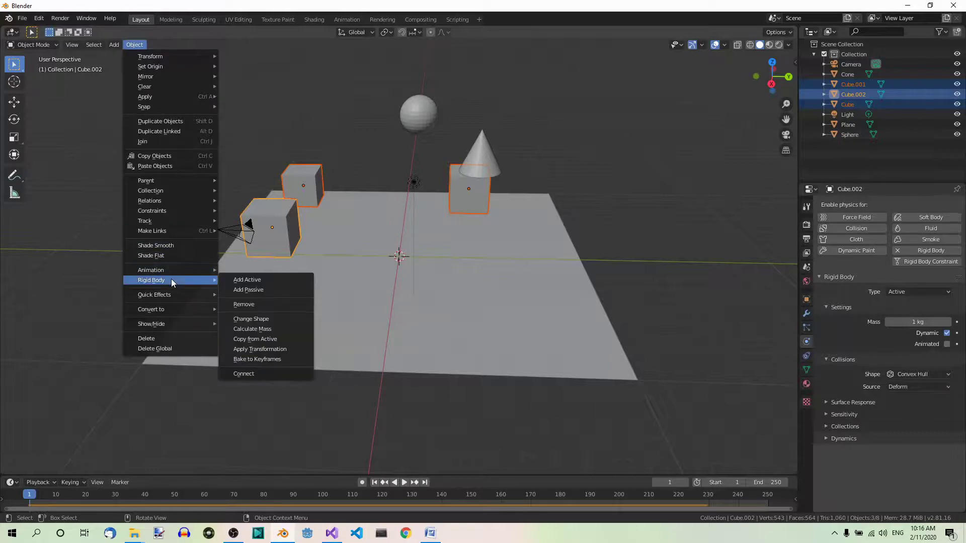
click(273, 340)
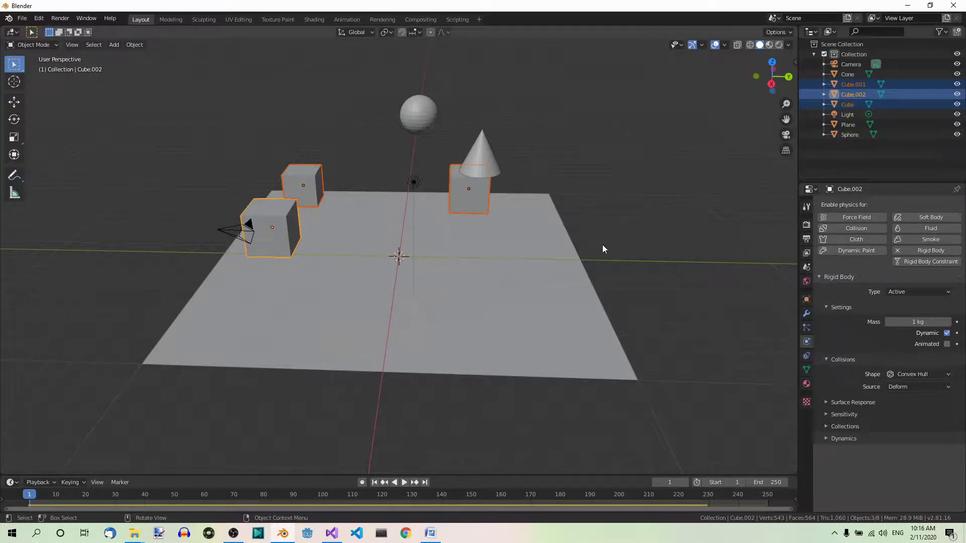
Play the simulation to check the fall of all three cubes, stop it and return to the first frame
middle_drag(588, 250, 543, 274)
click(404, 482)
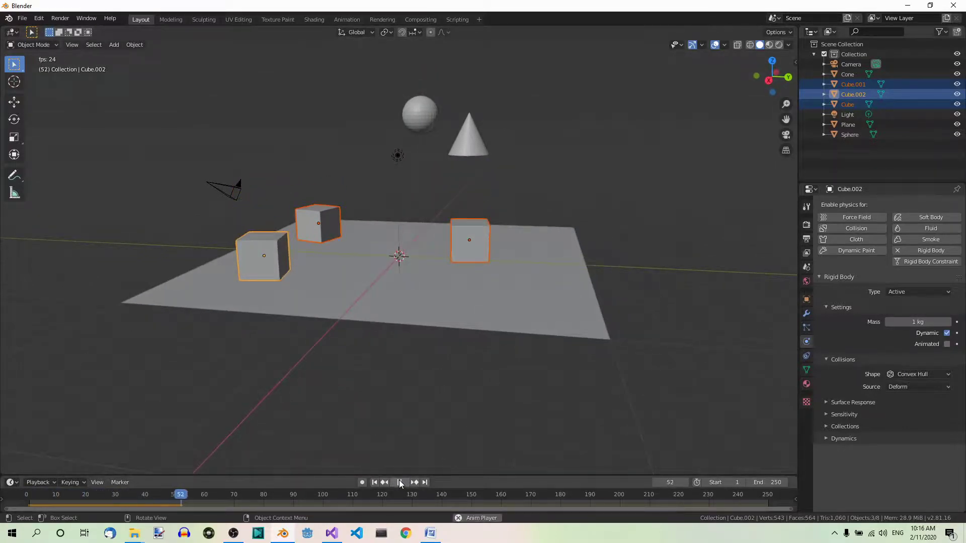
click(399, 482)
click(374, 482)
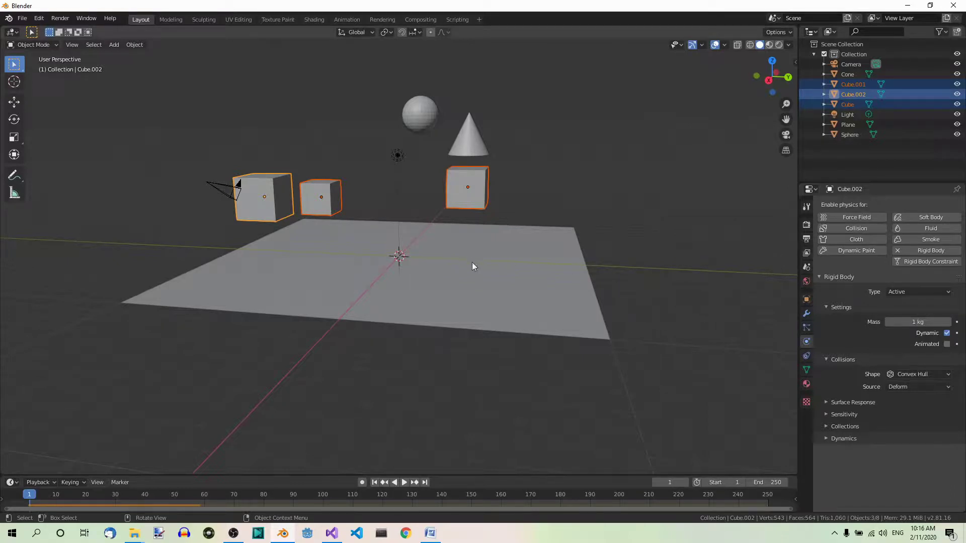
Clear the selection, select all objects of type Mesh, and exclude the ground plane from the selection
key(alt+a)
middle_drag(472, 262, 500, 275)
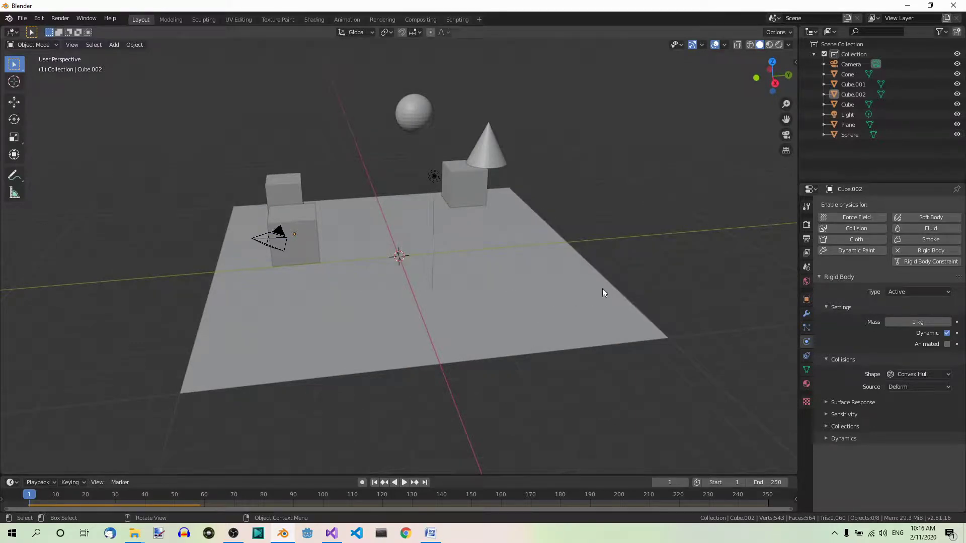
click(94, 46)
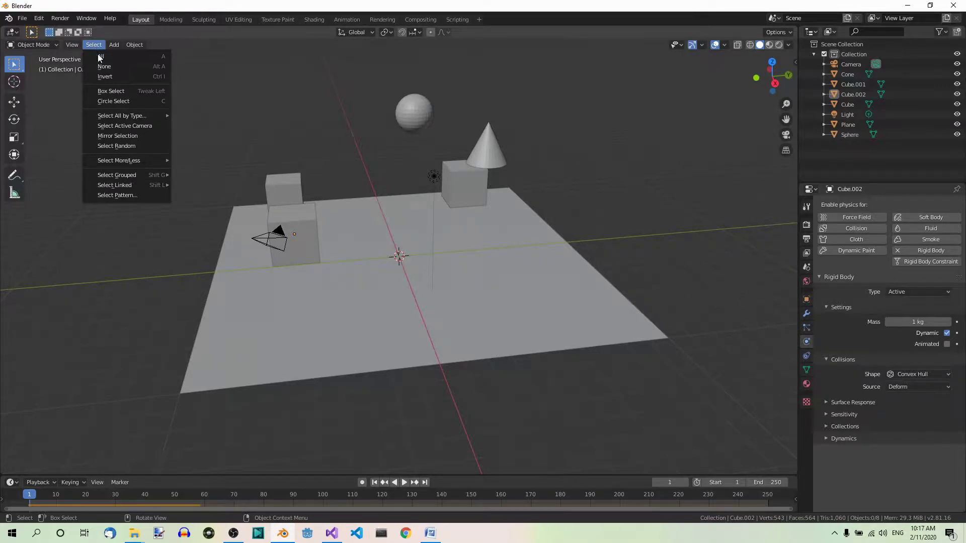
mouse_move(119, 115)
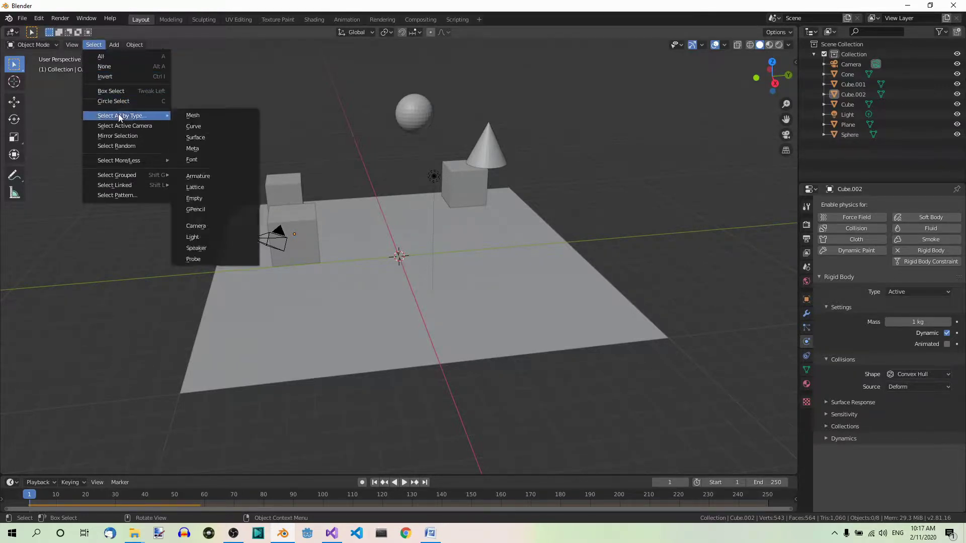
click(191, 117)
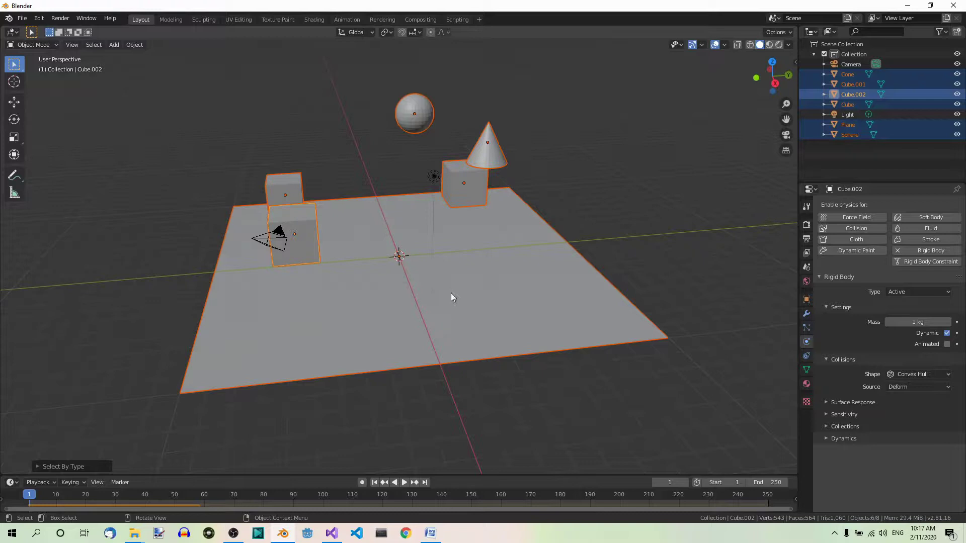
shift+click(463, 281)
shift+click(502, 297)
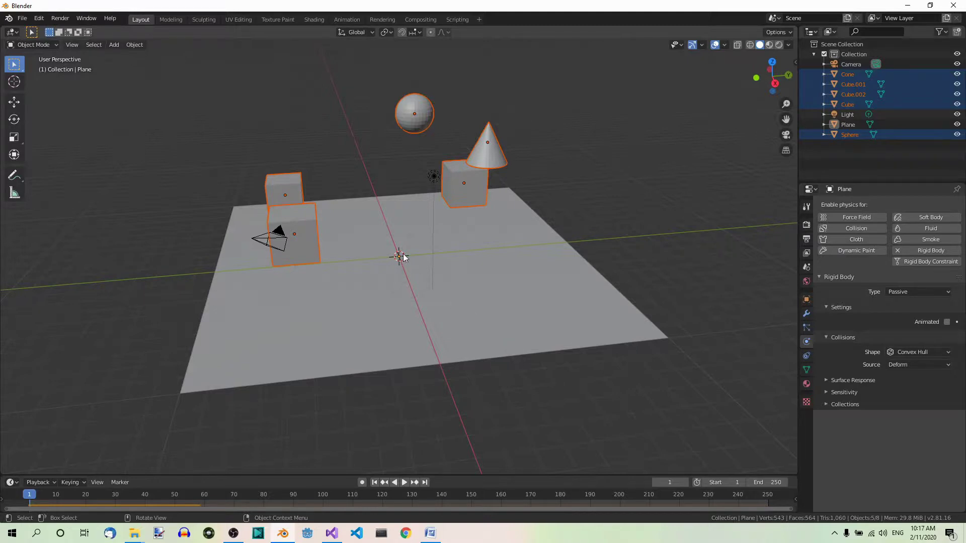
Make the cube below the cone the active object and copy its rigid body settings to the other selected meshes
shift+click(466, 198)
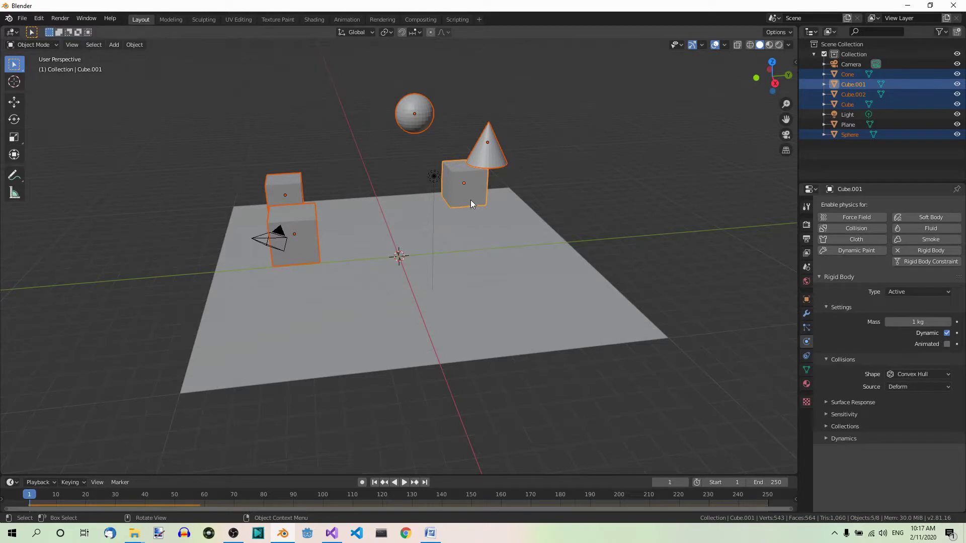
click(139, 46)
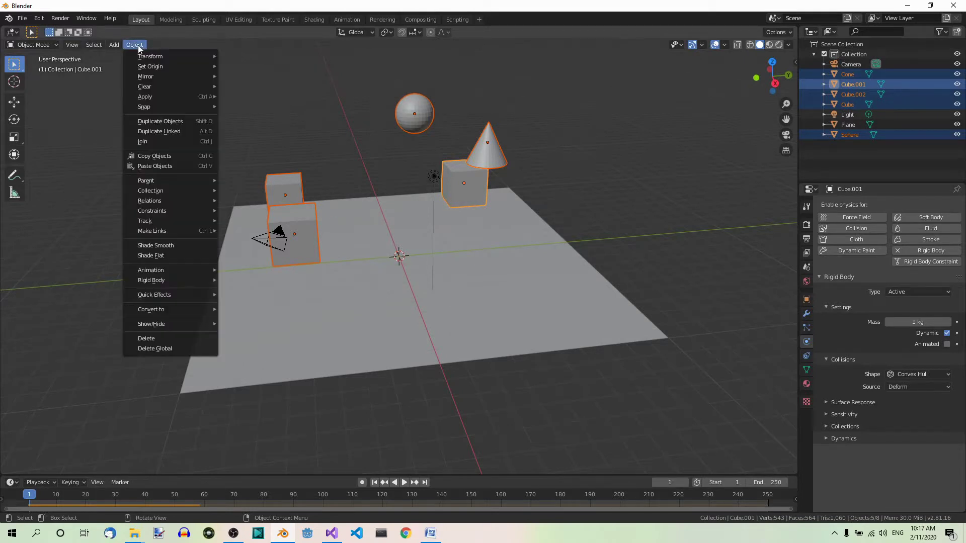
mouse_move(172, 285)
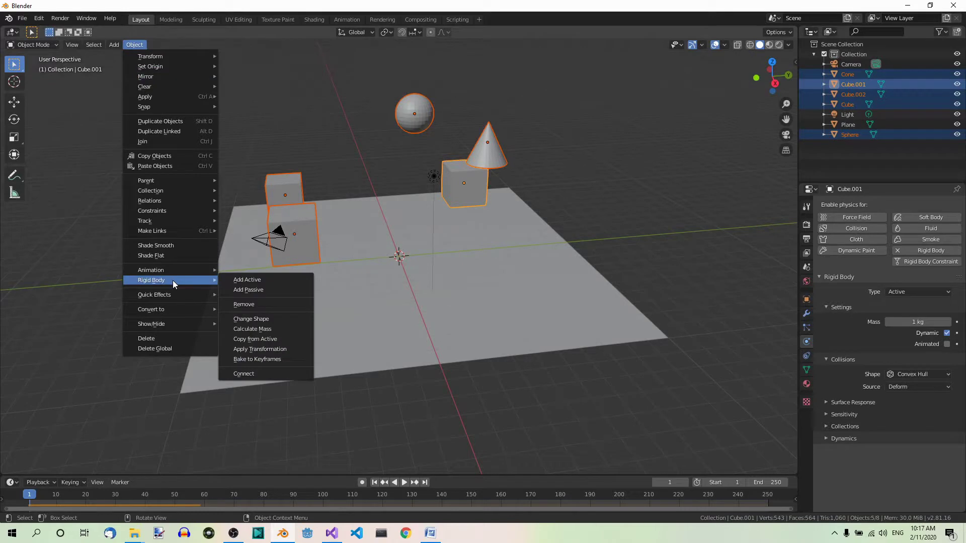
click(262, 339)
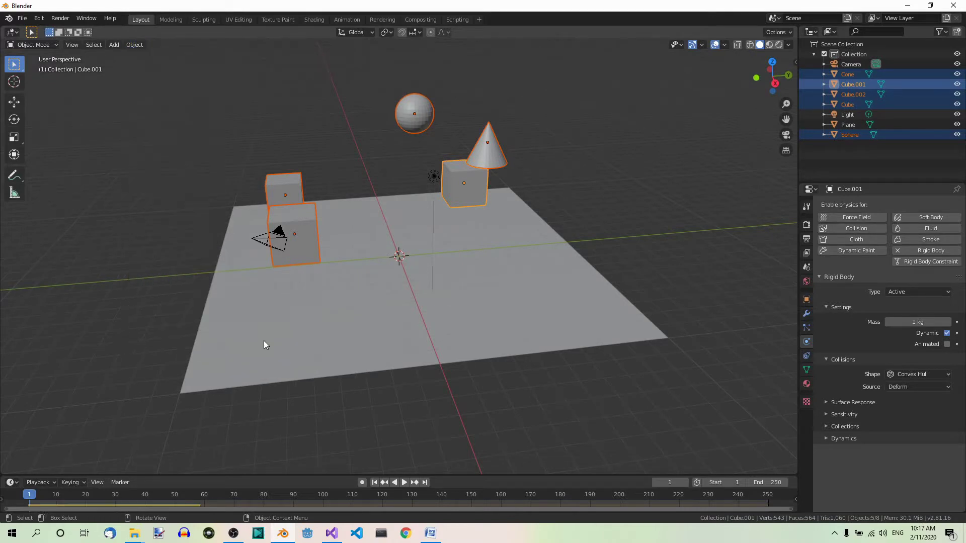
Play the simulation with the cubes, sphere and cone falling onto the plane, stop it and rewind to the start
middle_drag(548, 332, 501, 364)
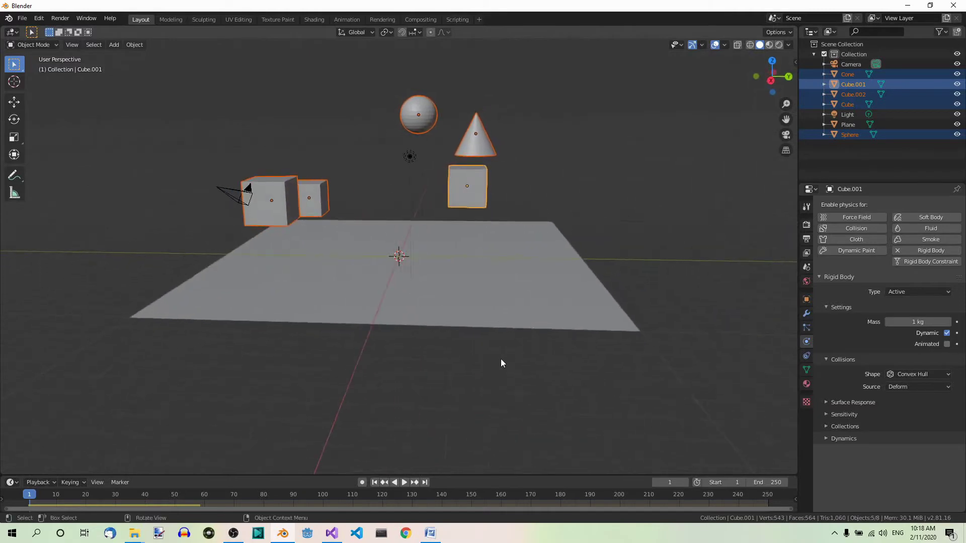
click(405, 482)
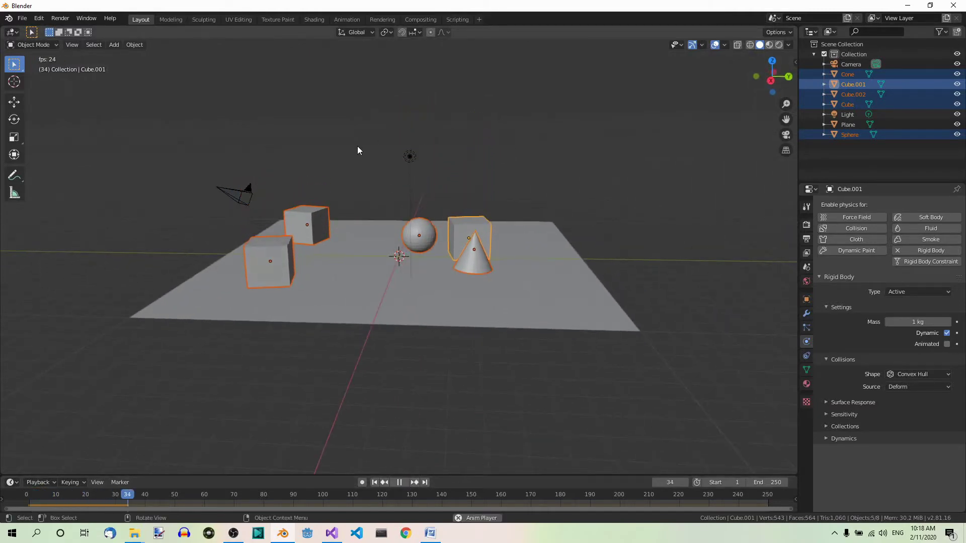
click(401, 483)
click(374, 482)
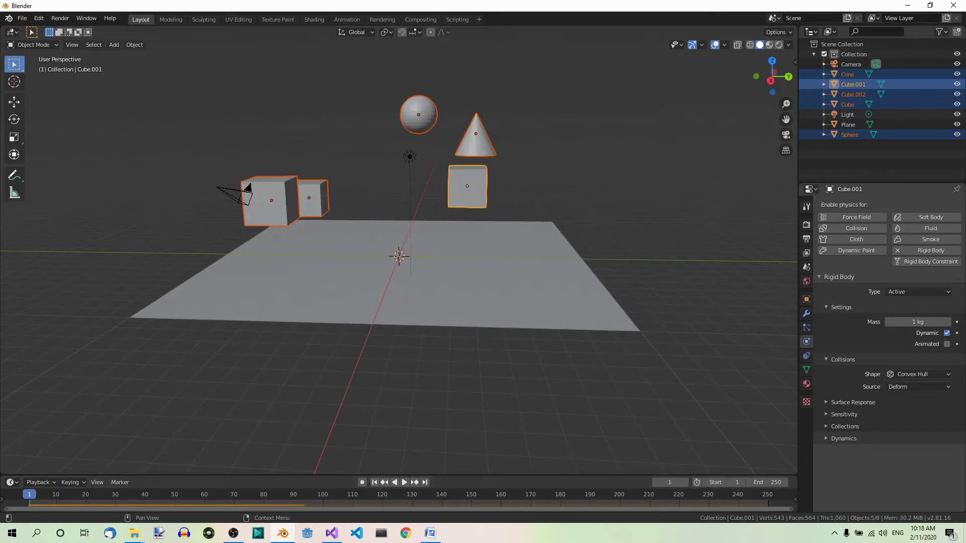